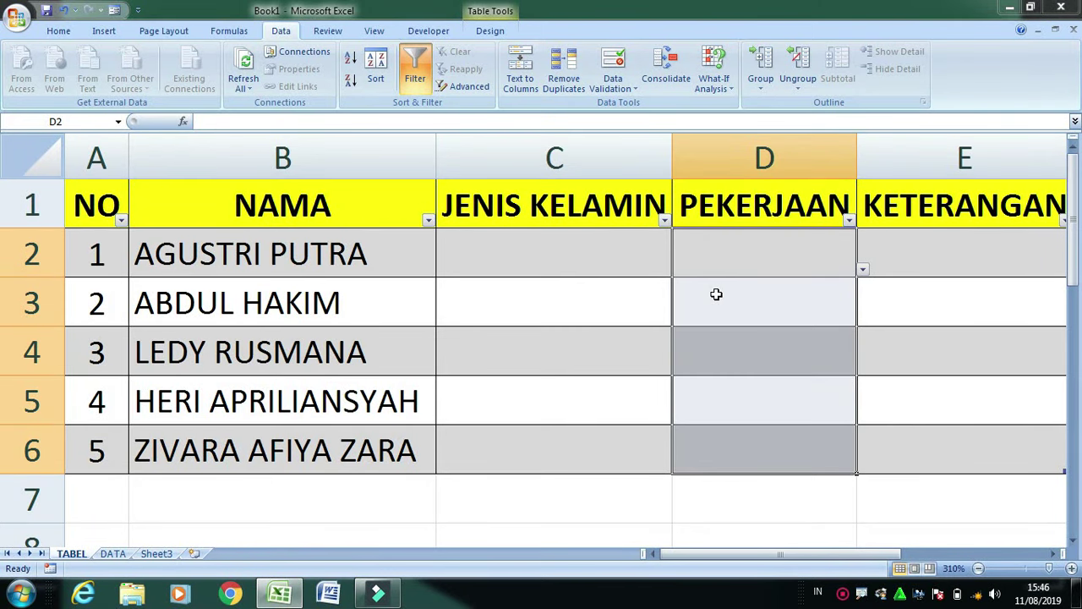
Pick PEREMPUAN for C2 and C5, PENGUSAHA for D4 and BELUM KERJA for D2 from the drop-downs
left_click(517, 257)
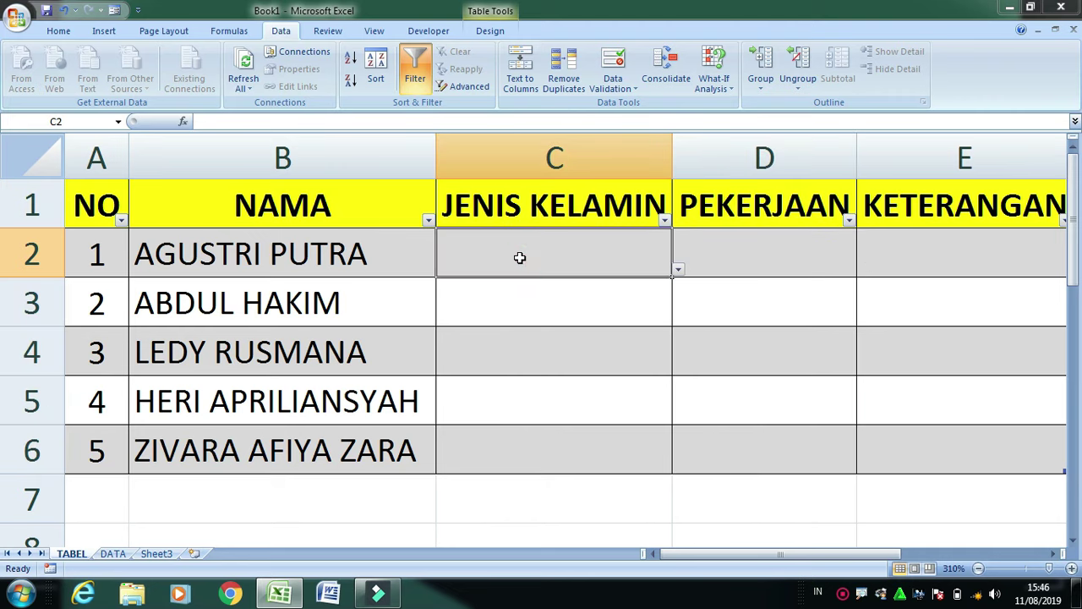
left_click(677, 271)
left_click(461, 322)
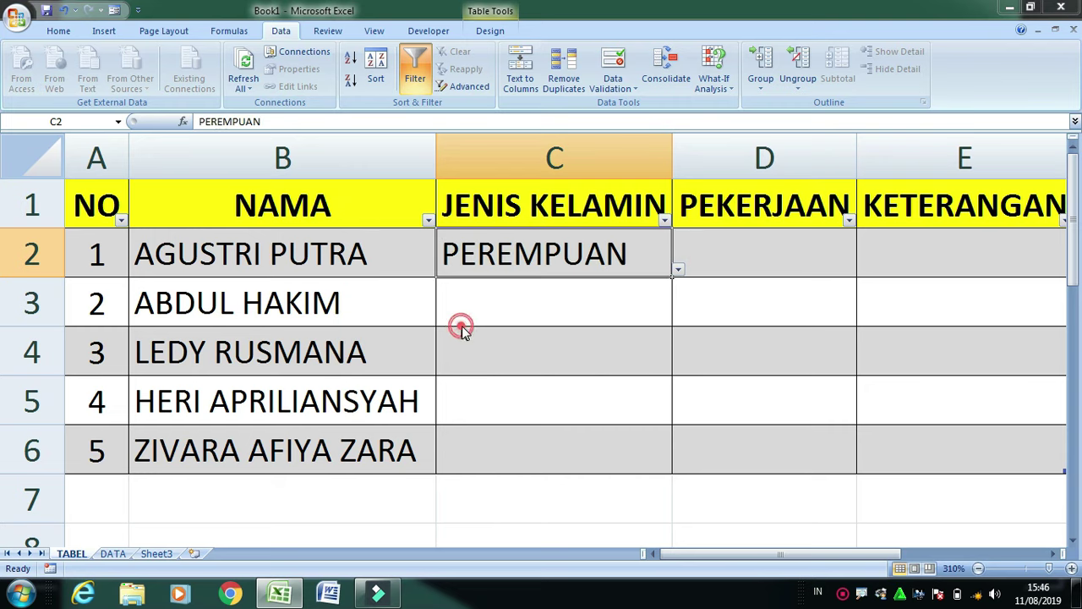
left_click(749, 353)
left_click(861, 367)
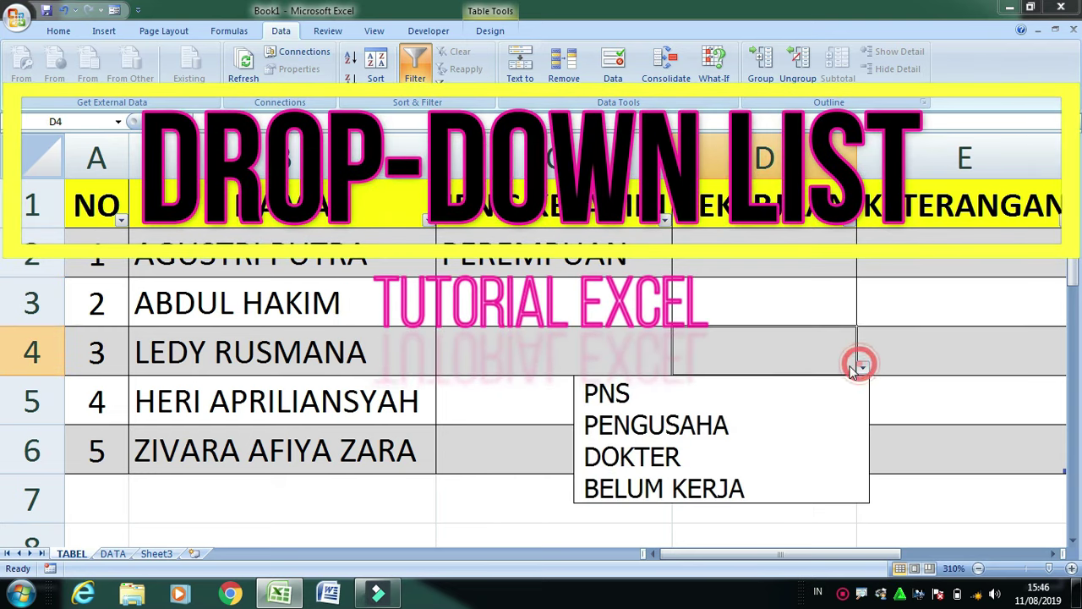
left_click(646, 425)
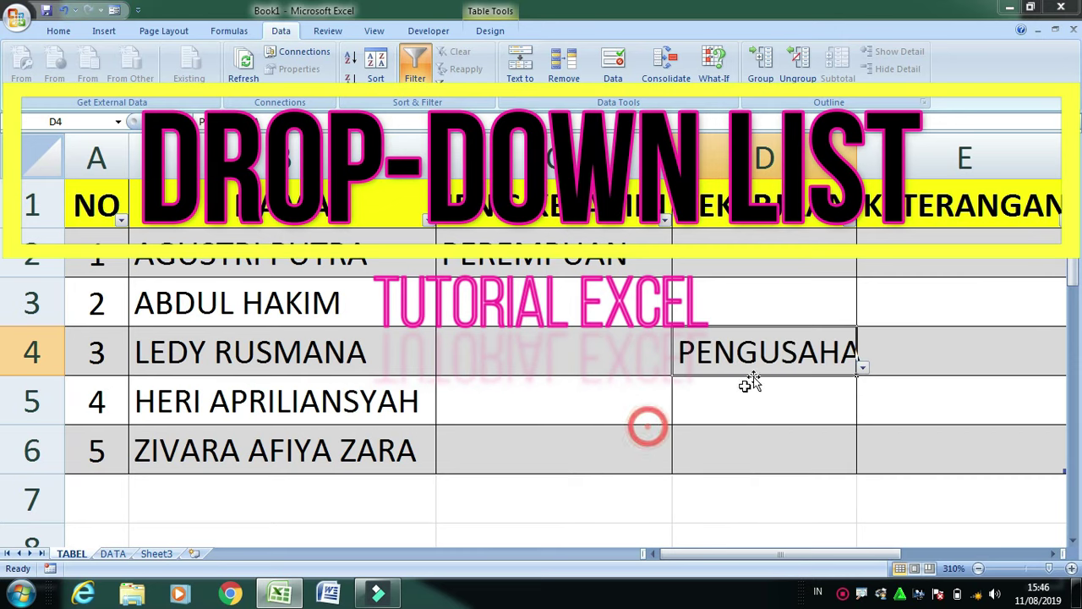
left_click(778, 272)
left_click(862, 270)
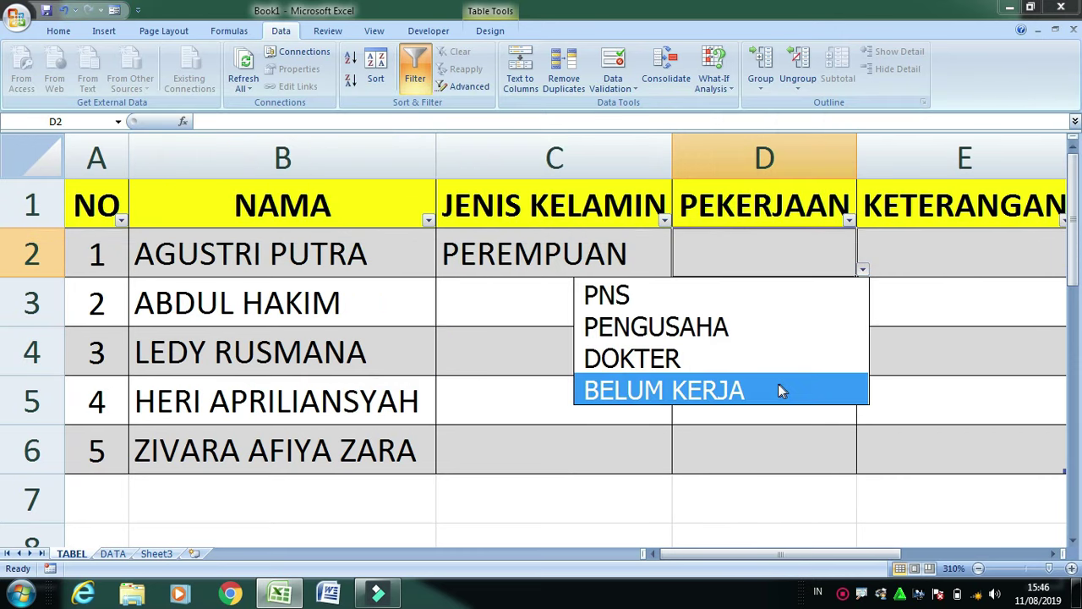
left_click(718, 393)
left_click(601, 398)
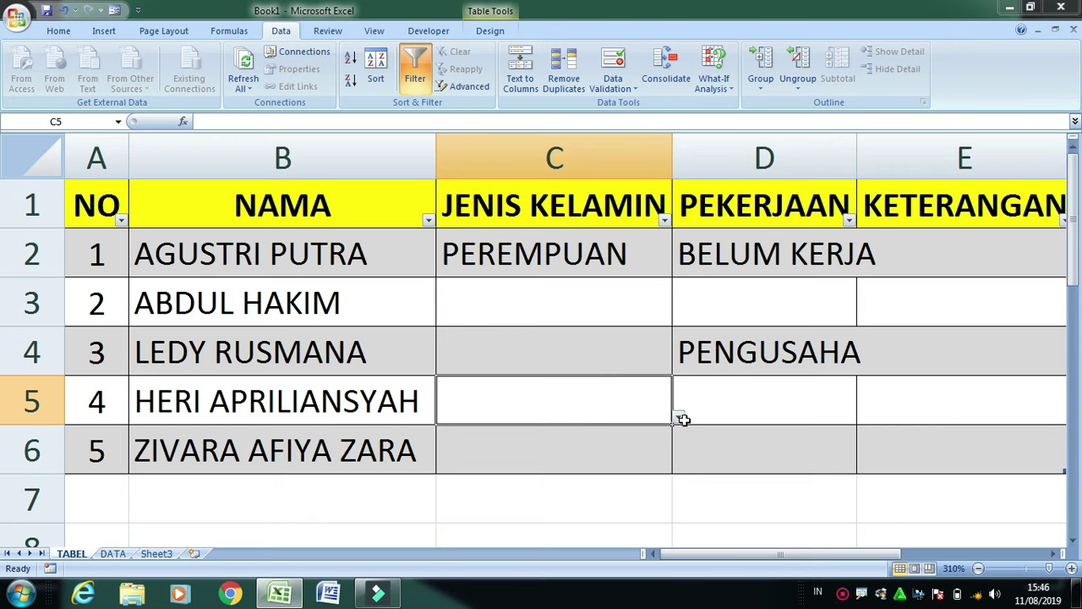
left_click(678, 418)
left_click(524, 469)
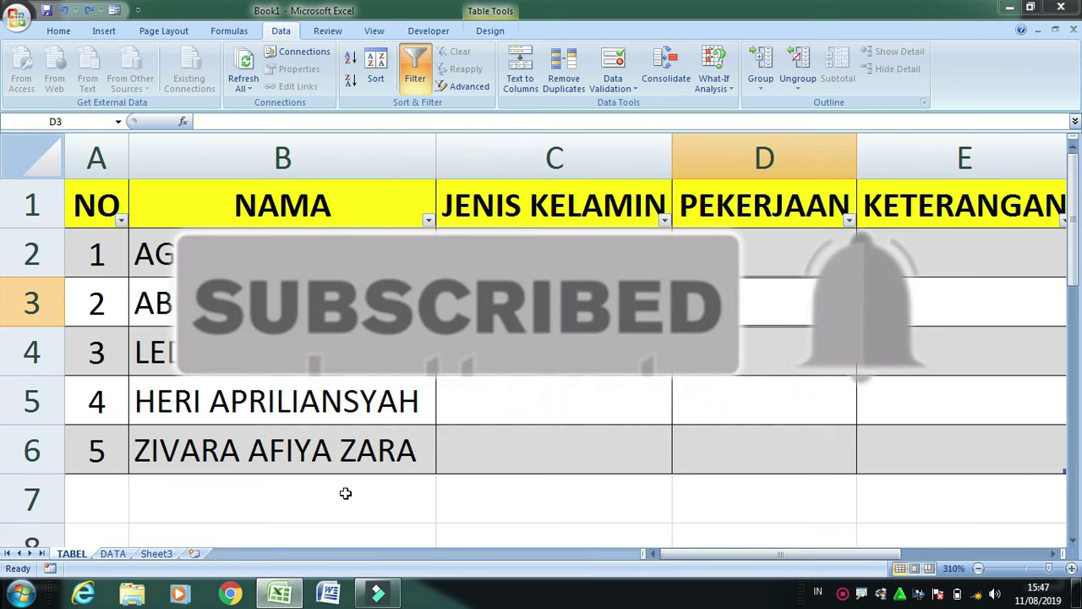
Review the source lists on the DATA sheet and come back to the TABEL sheet
left_click(113, 553)
left_click(707, 251)
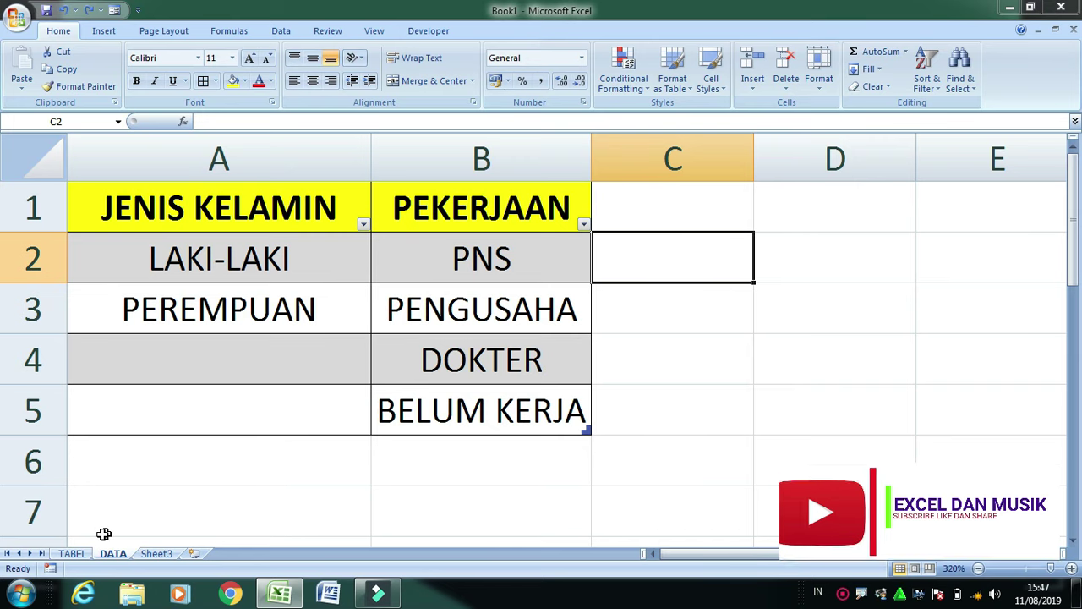
left_click(72, 553)
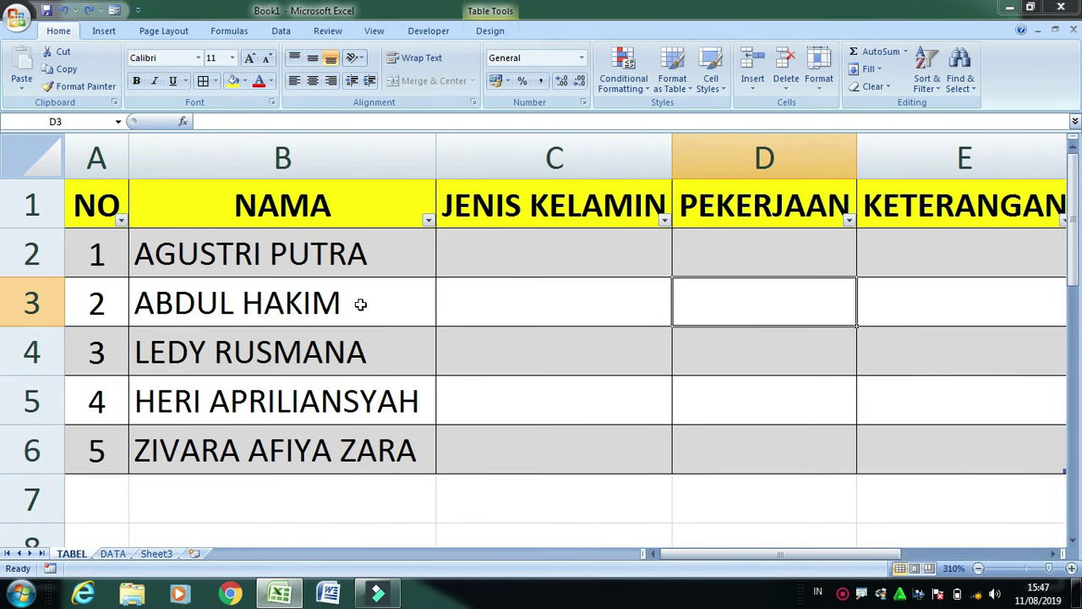
left_click(537, 257)
left_click(803, 289)
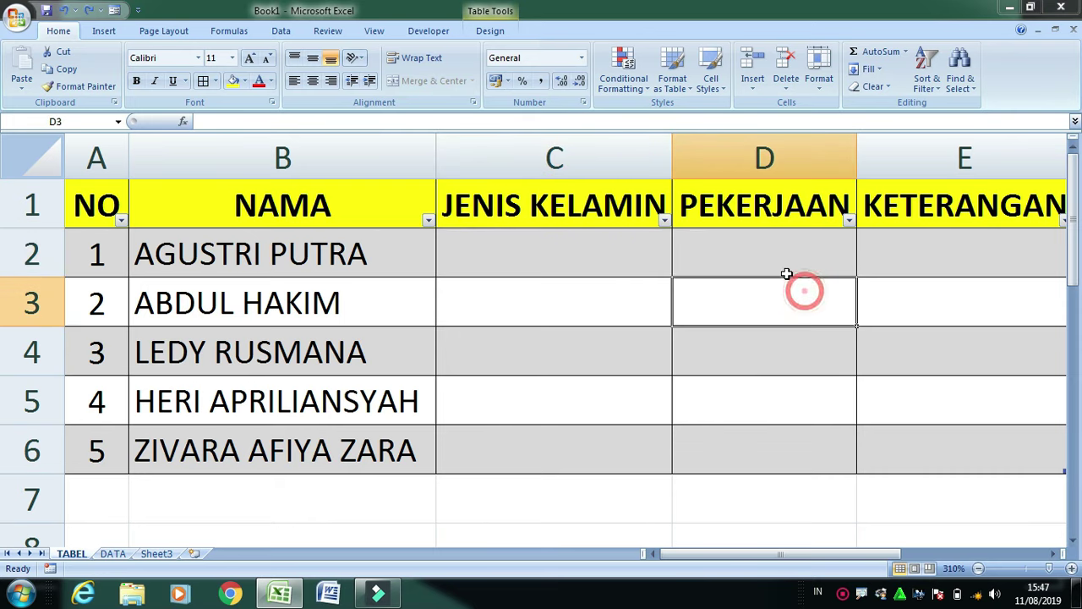
left_click(530, 259)
left_click(756, 259)
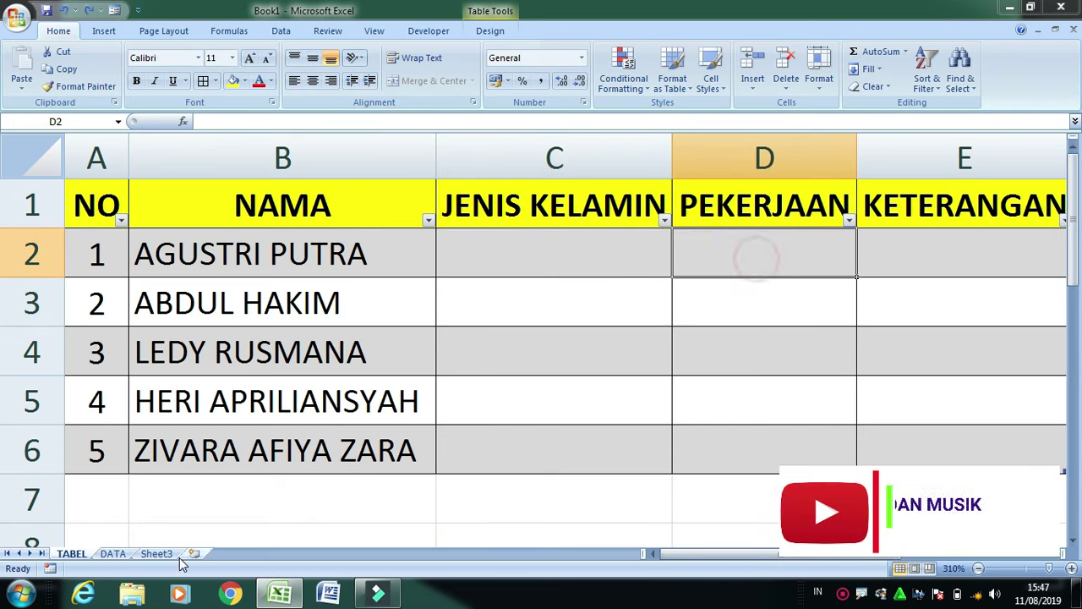
left_click(112, 554)
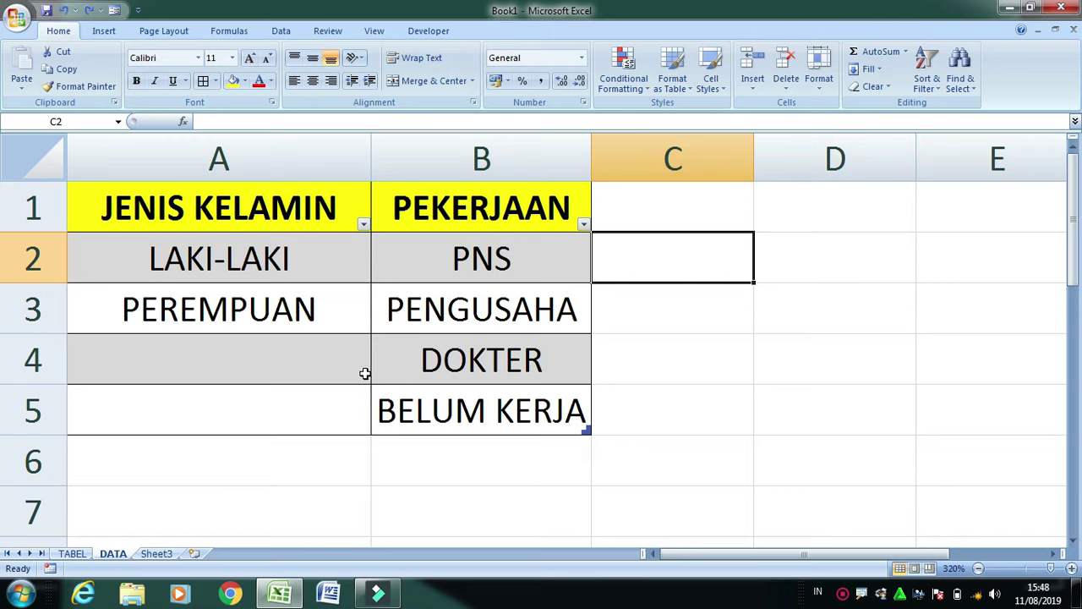
left_click(72, 554)
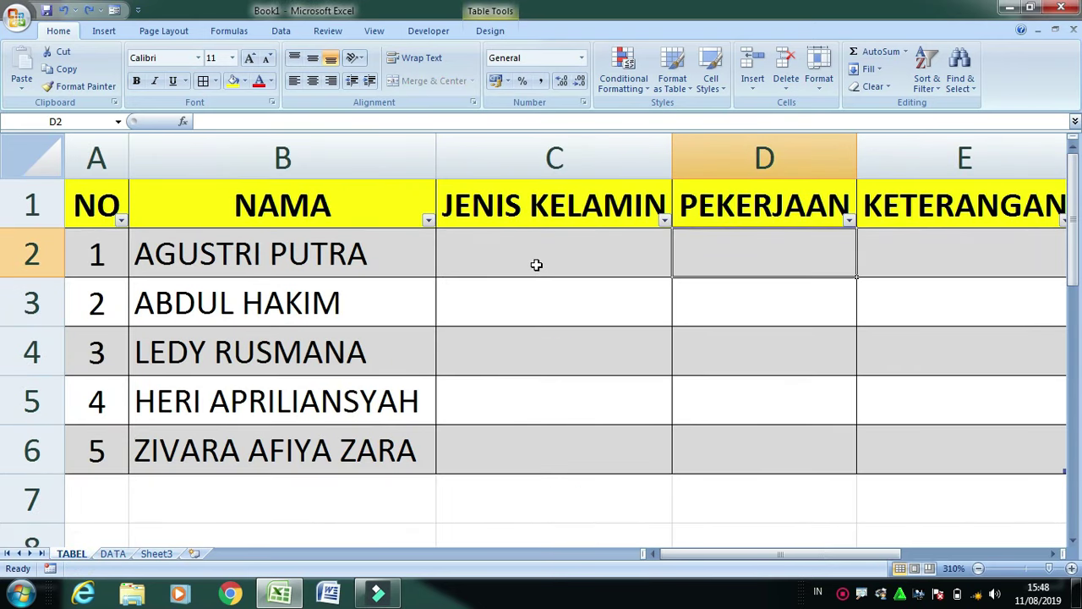
Select gender cells C2:C6 and open the Data Validation dialog for them
left_click_drag(535, 264, 592, 440)
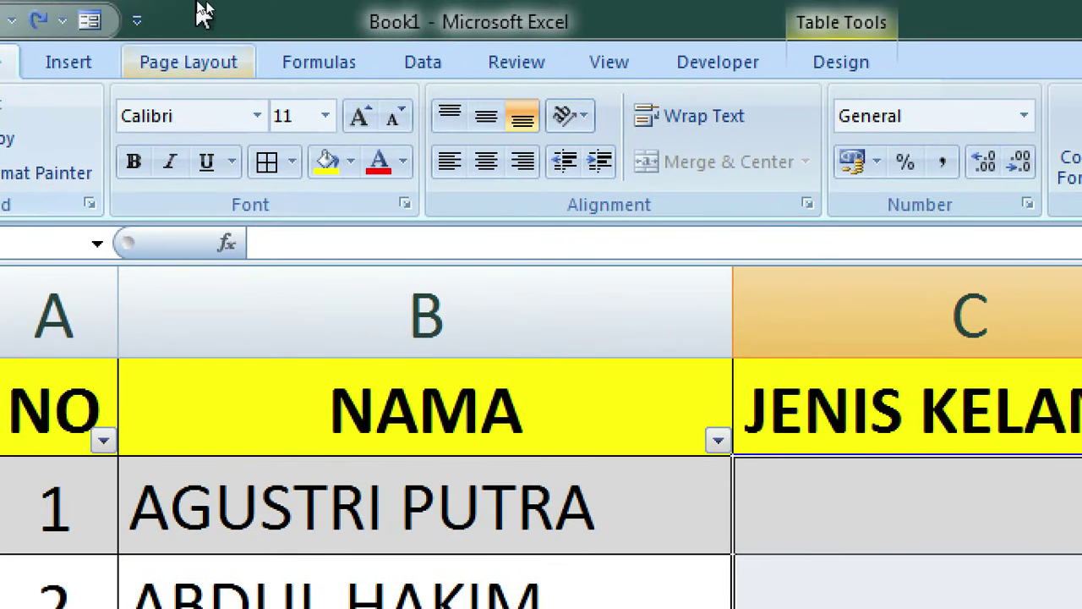
left_click(420, 68)
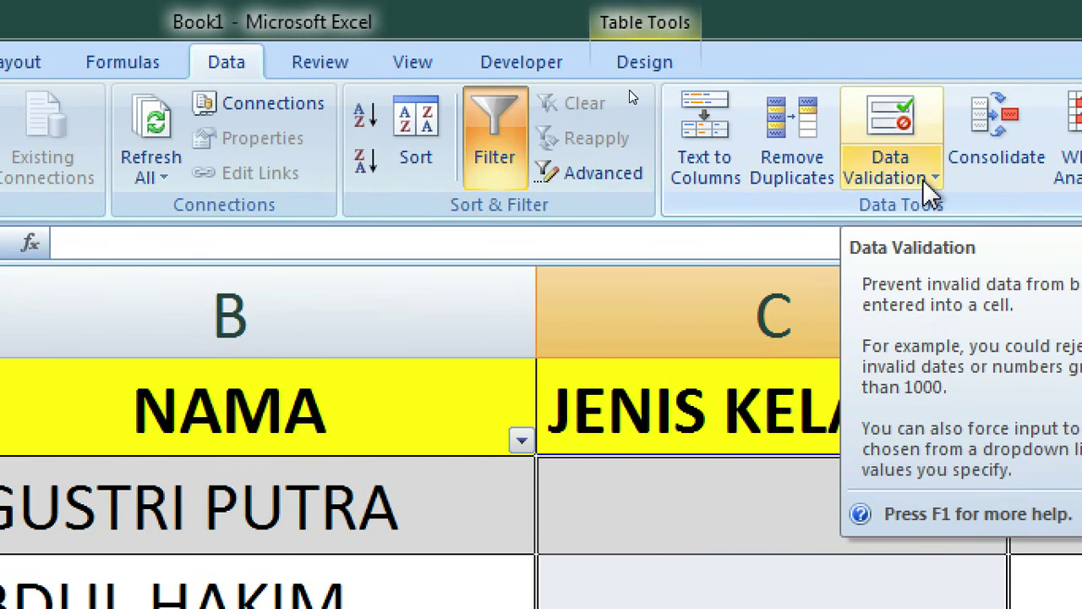
left_click(936, 179)
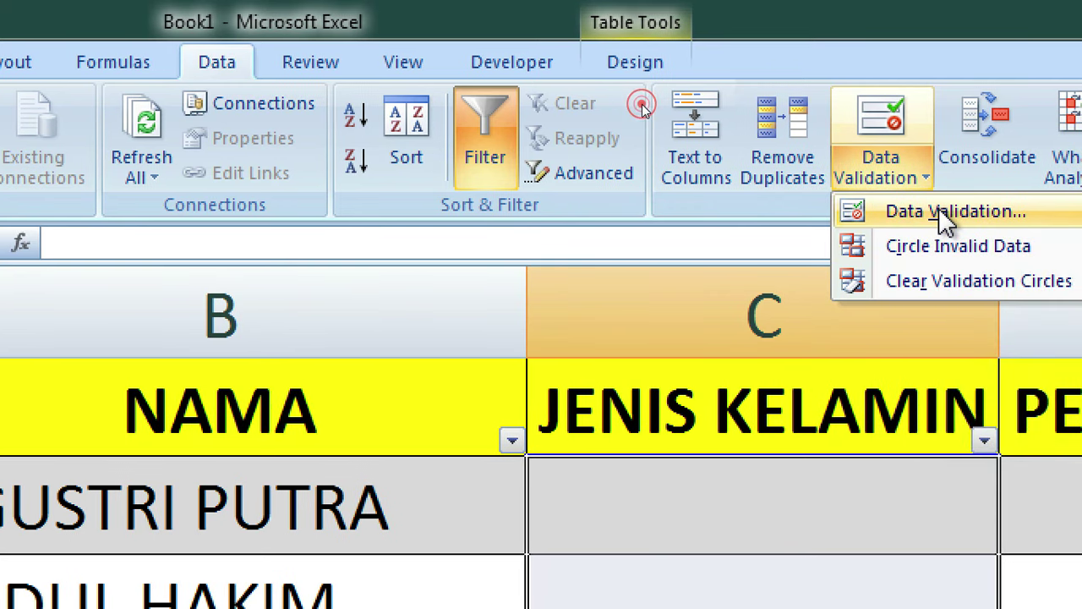
left_click(940, 212)
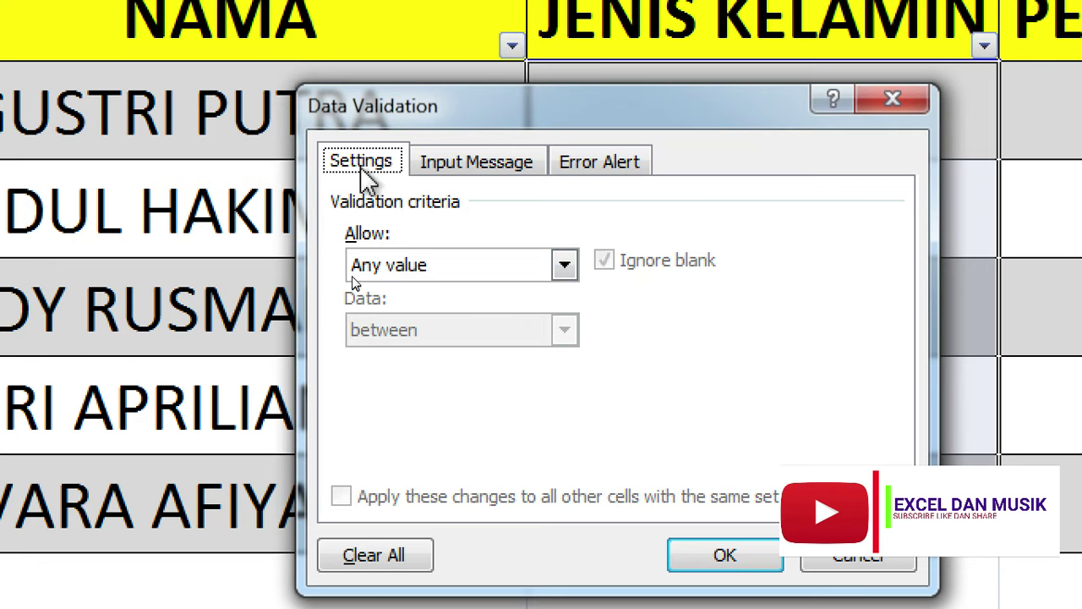
Set Allow to List with source =DATA!$A$2:$A$3 for C2:C6 and confirm
left_click(565, 264)
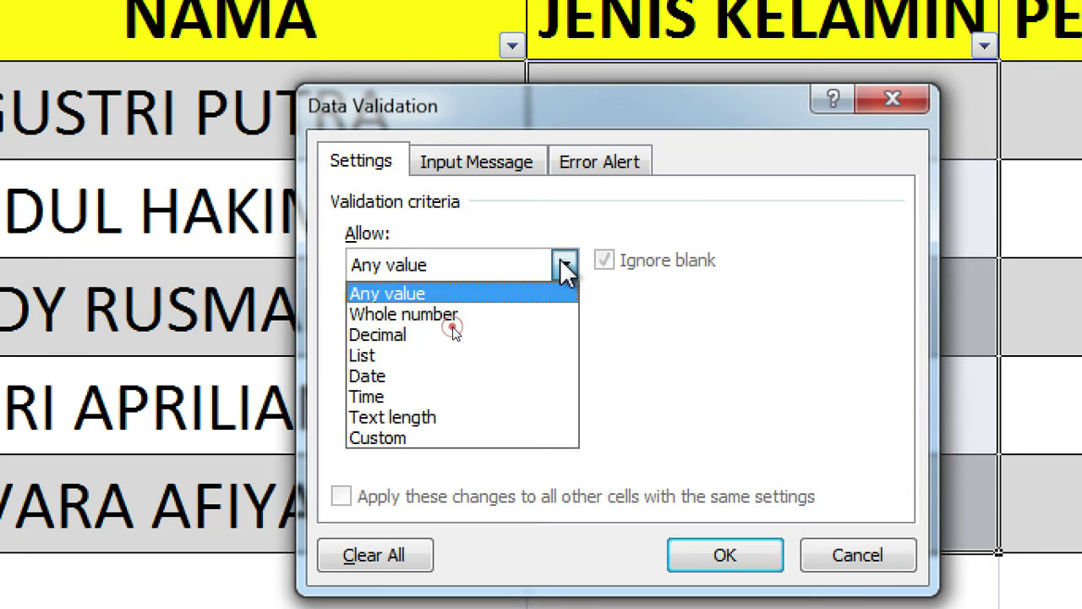
left_click(394, 356)
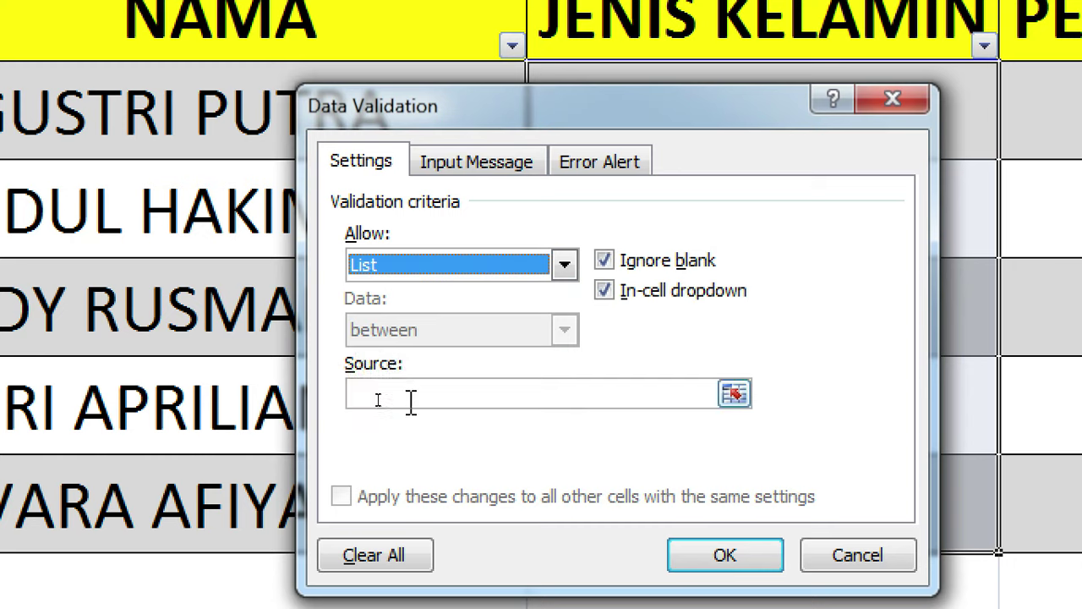
left_click(365, 393)
type("=DATA!$A$2:$A$3")
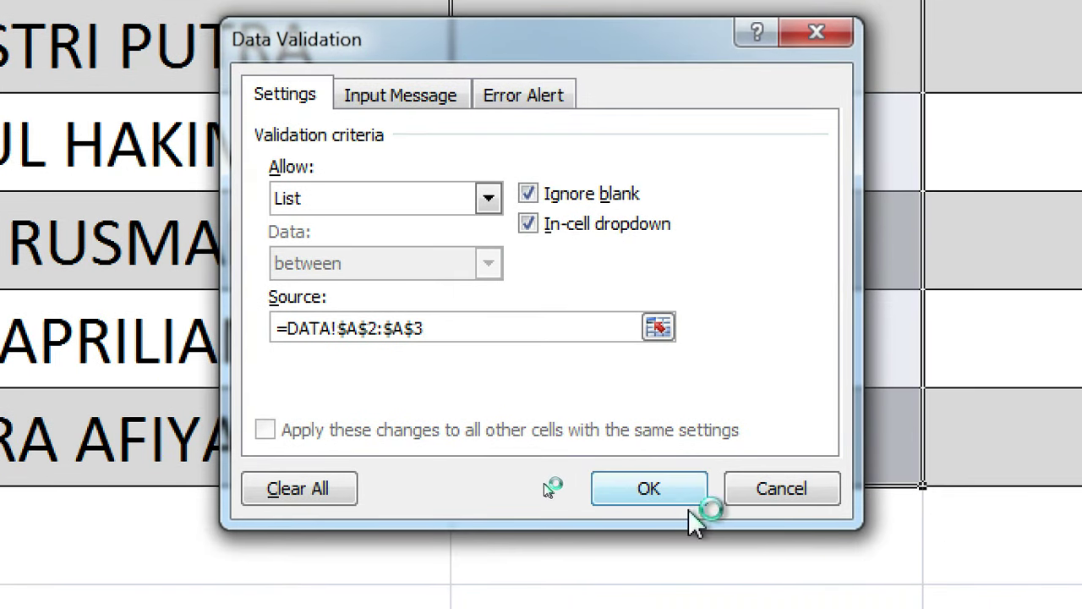
left_click(657, 507)
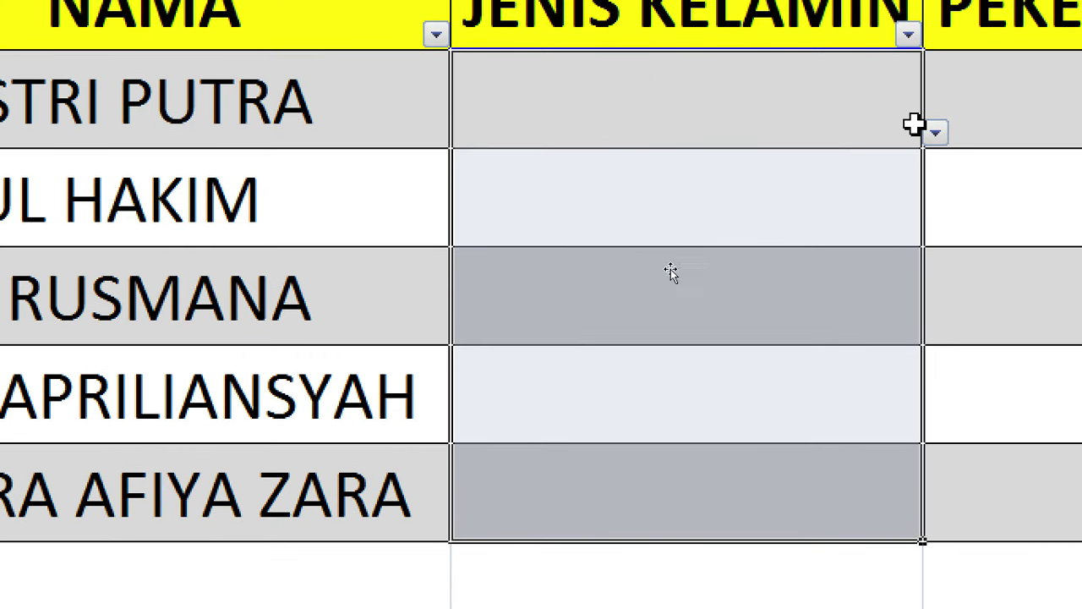
Test the new gender drop-downs in C2 and C4, then select PEKERJAAN cell D2
left_click(935, 134)
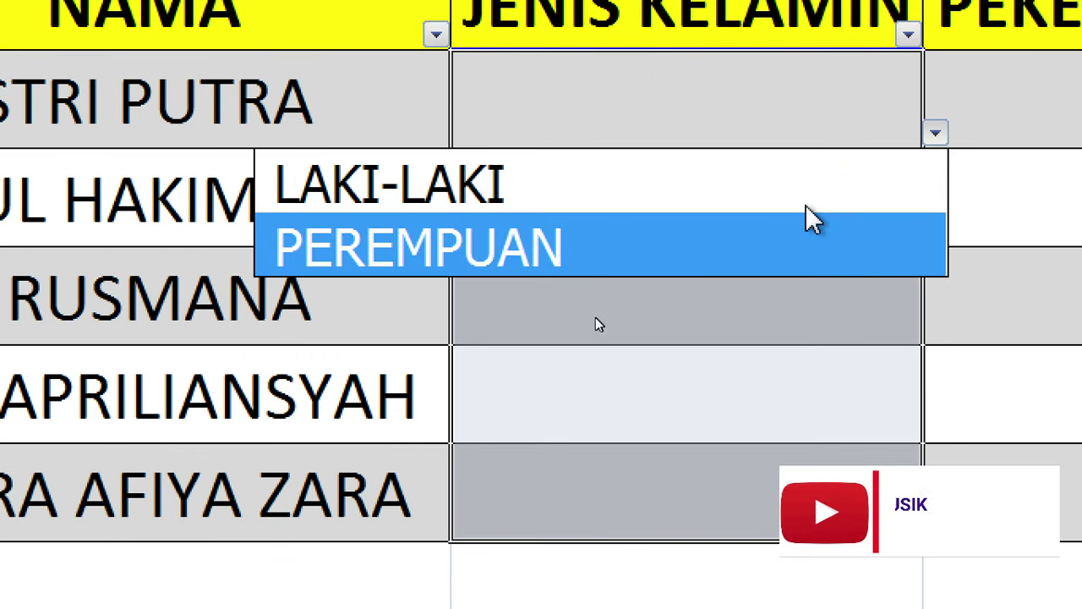
left_click(816, 314)
left_click(863, 319)
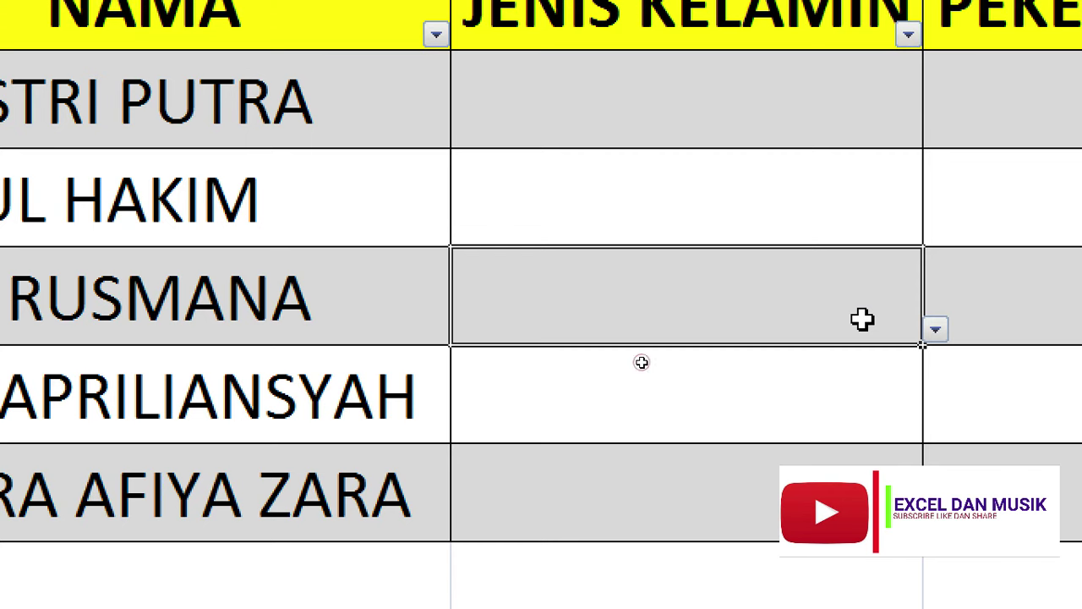
left_click(909, 328)
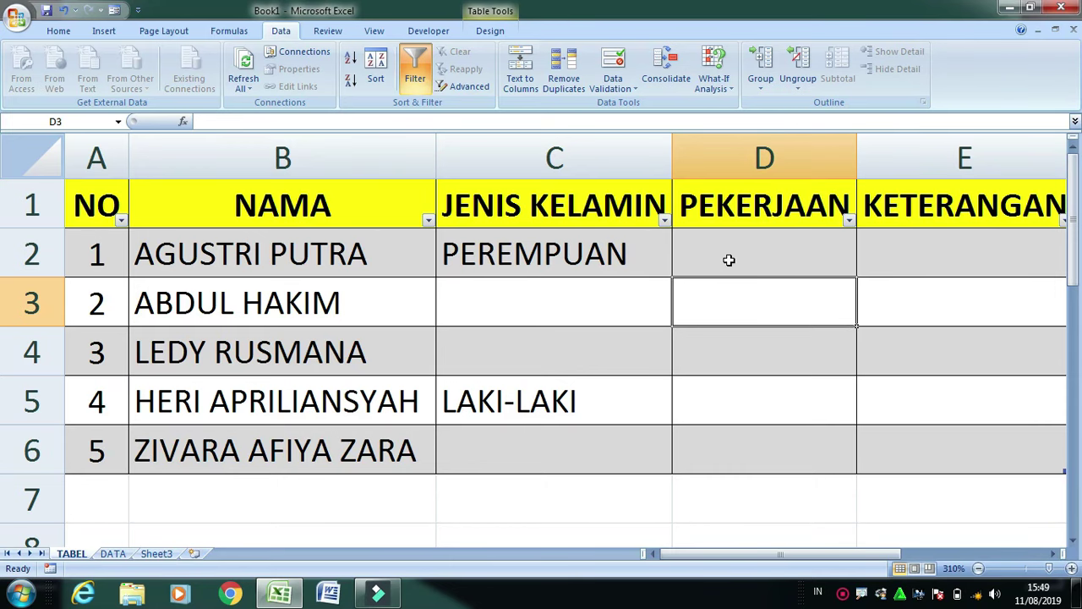
left_click(725, 262)
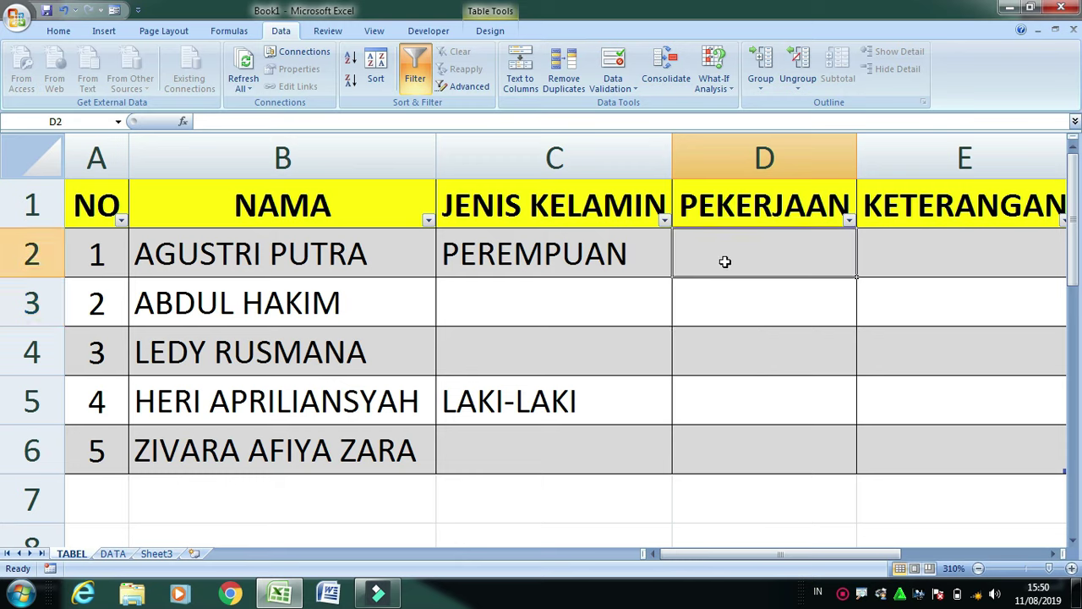
Select D2:D6 and open the Data Validation dialog for those occupation cells
left_click_drag(729, 264, 805, 428)
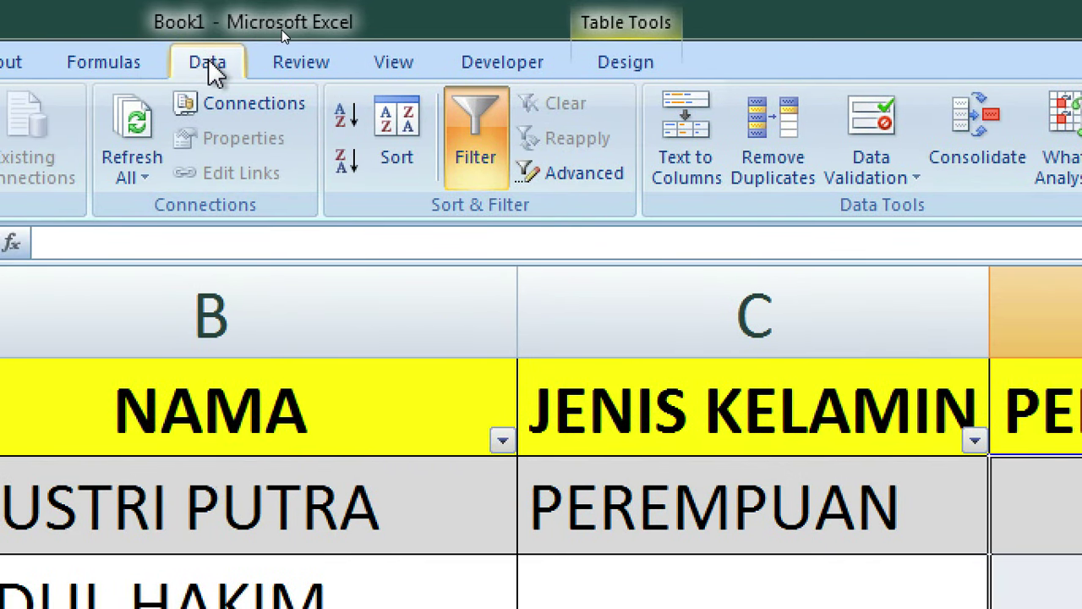
left_click(909, 191)
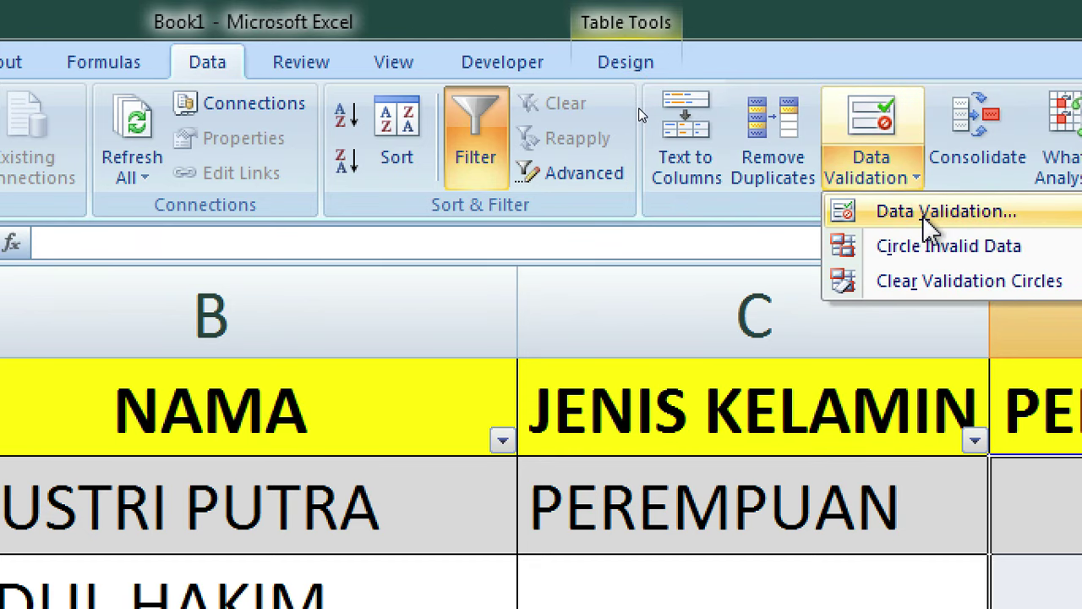
left_click(924, 213)
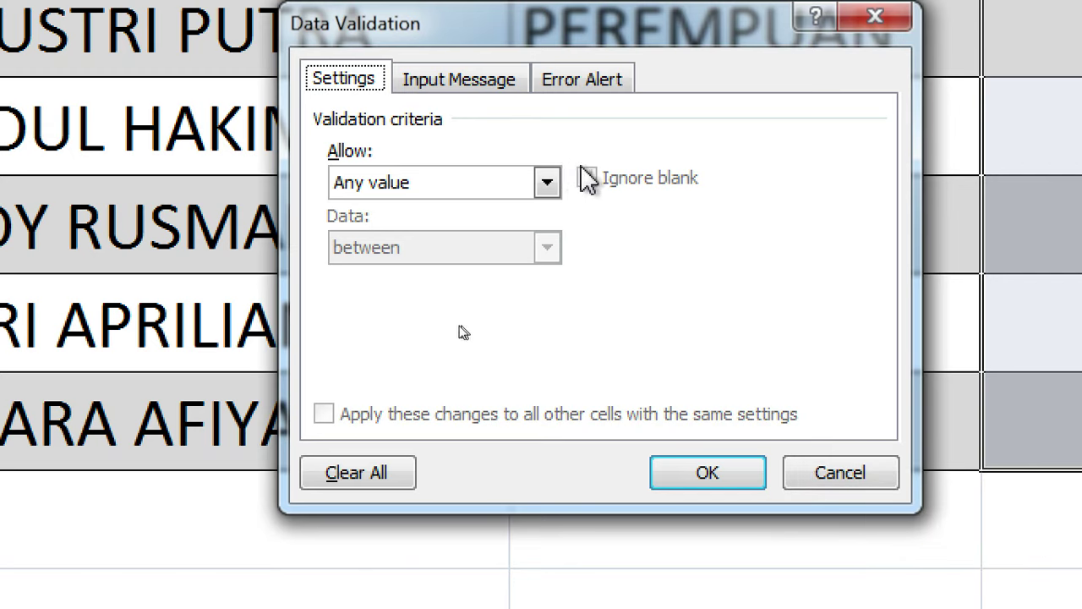
Set Allow to List with source =DATA!$B$2:$B$5 for D2:D6 and confirm
left_click(547, 183)
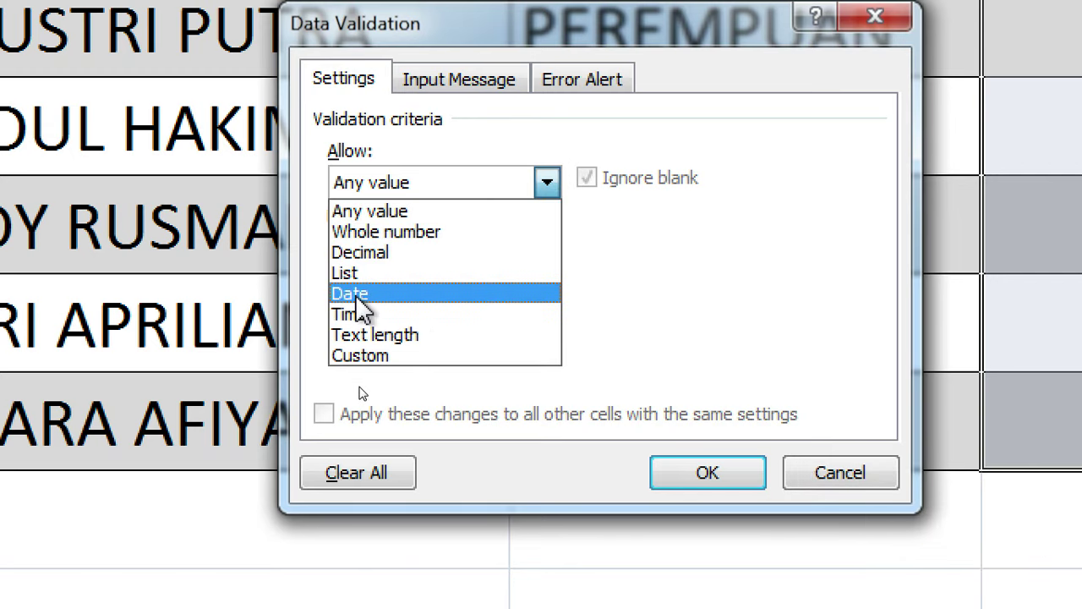
left_click(369, 274)
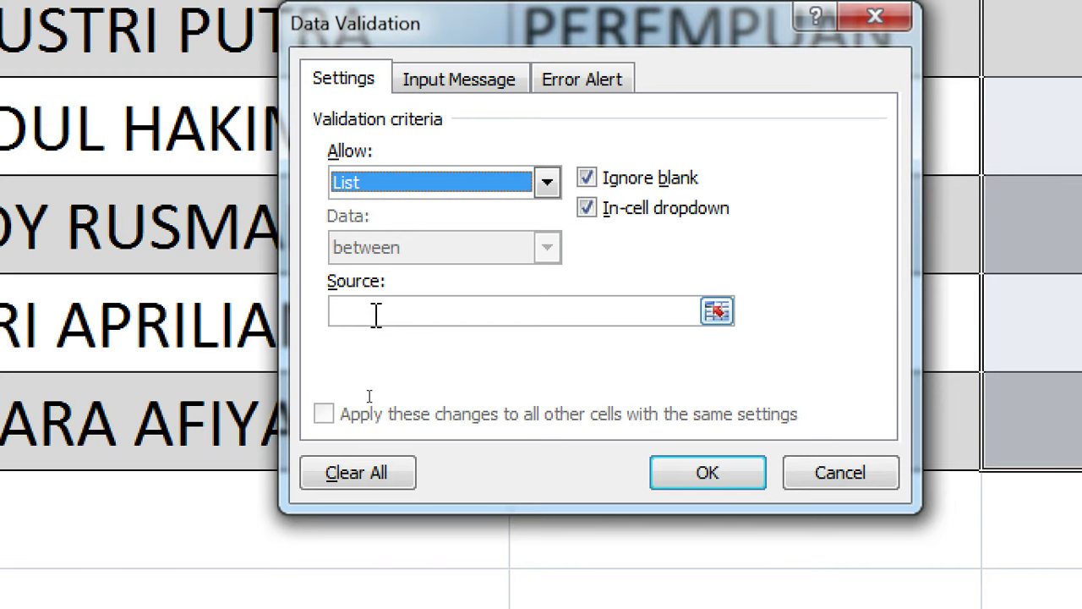
left_click(376, 315)
type("=DATA!")
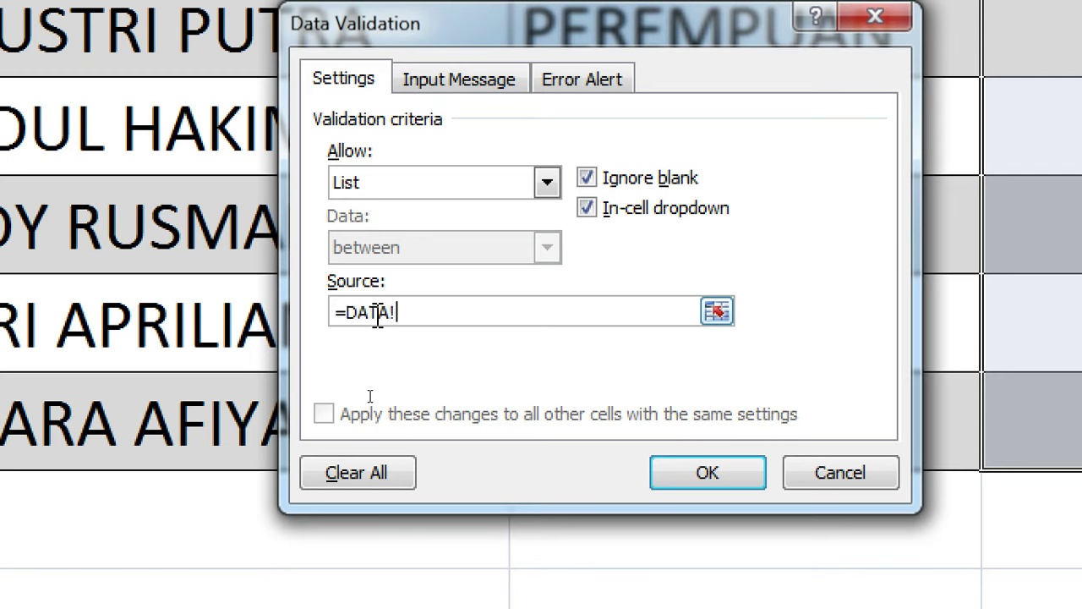
type("$")
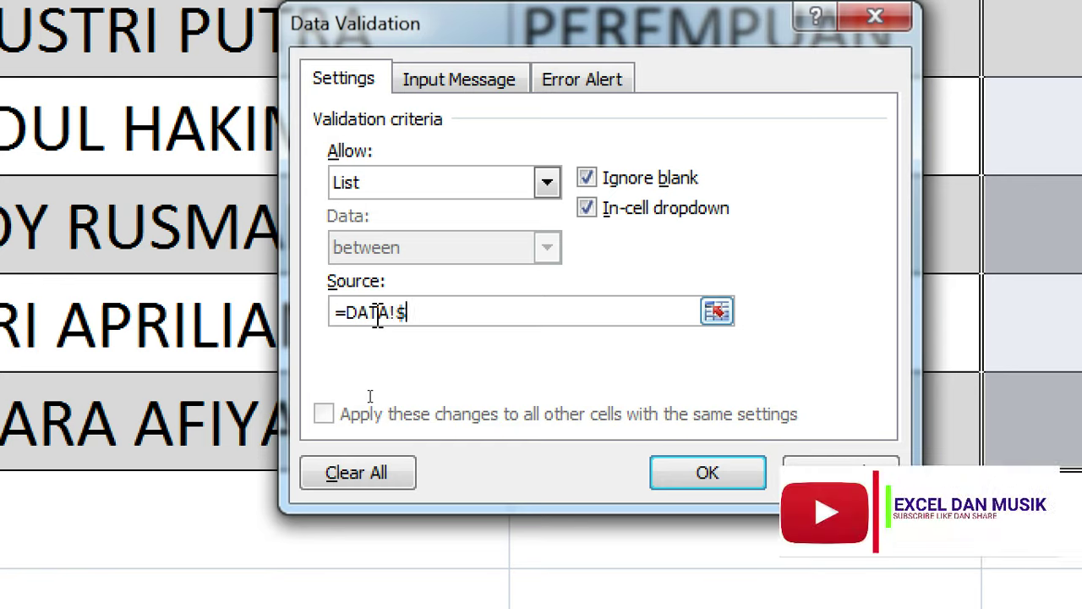
type("B$2:$B$5")
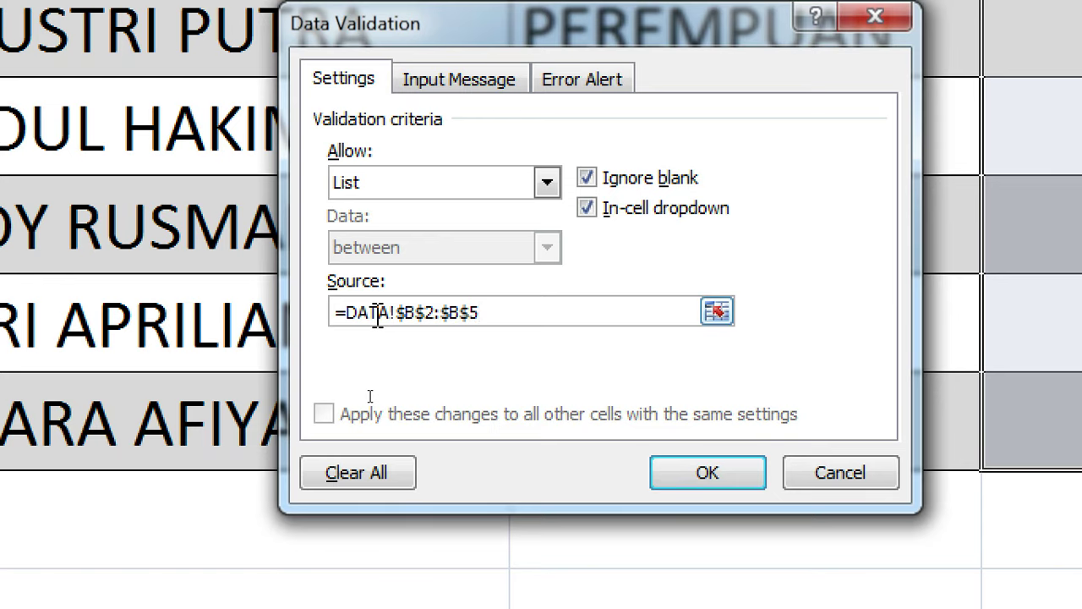
left_click(732, 474)
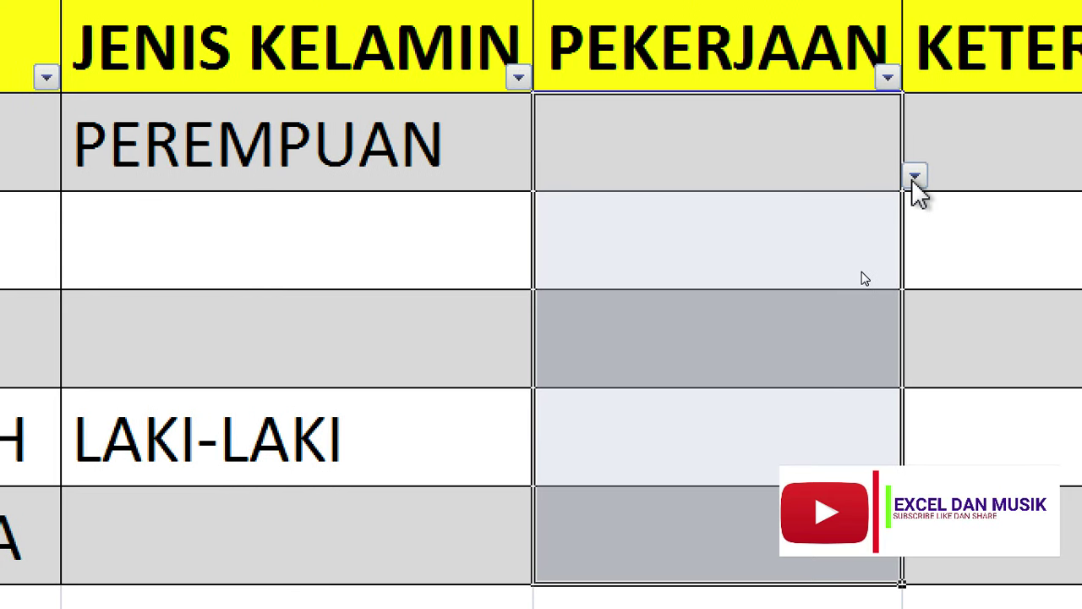
Fill D2:D6 with PENGUSAHA, PENGUSAHA, PENGUSAHA, DOKTER and BELUM KERJA from the drop-downs
left_click(914, 178)
left_click(569, 294)
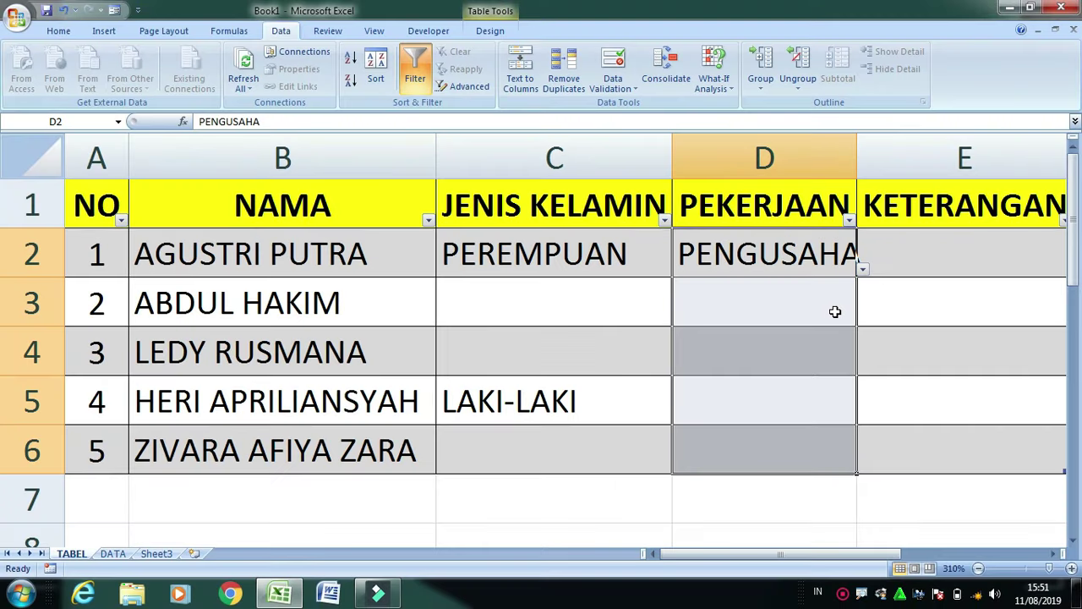
left_click(820, 303)
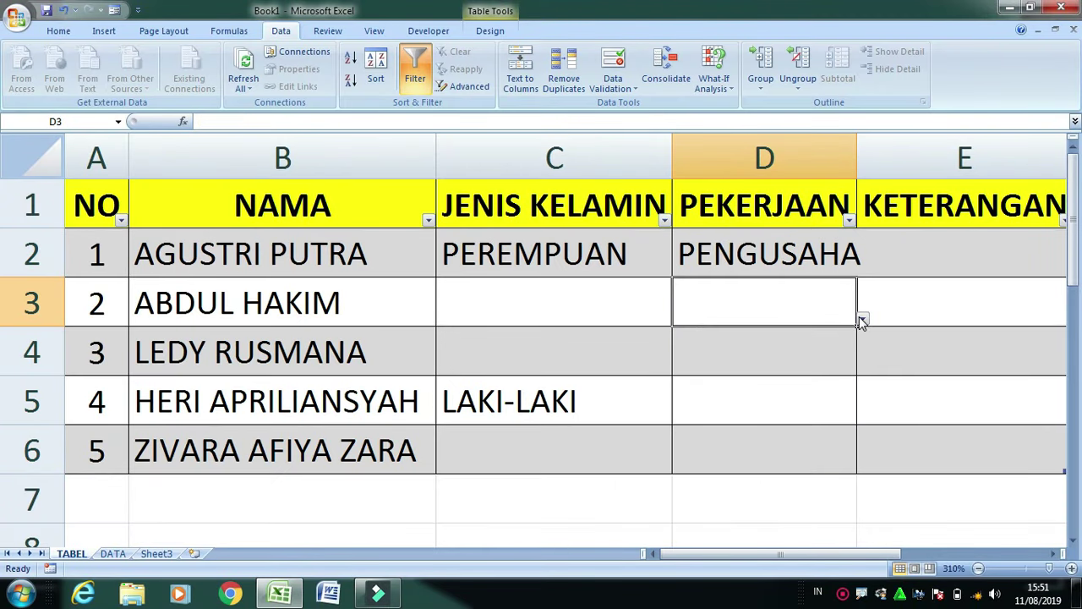
left_click(860, 318)
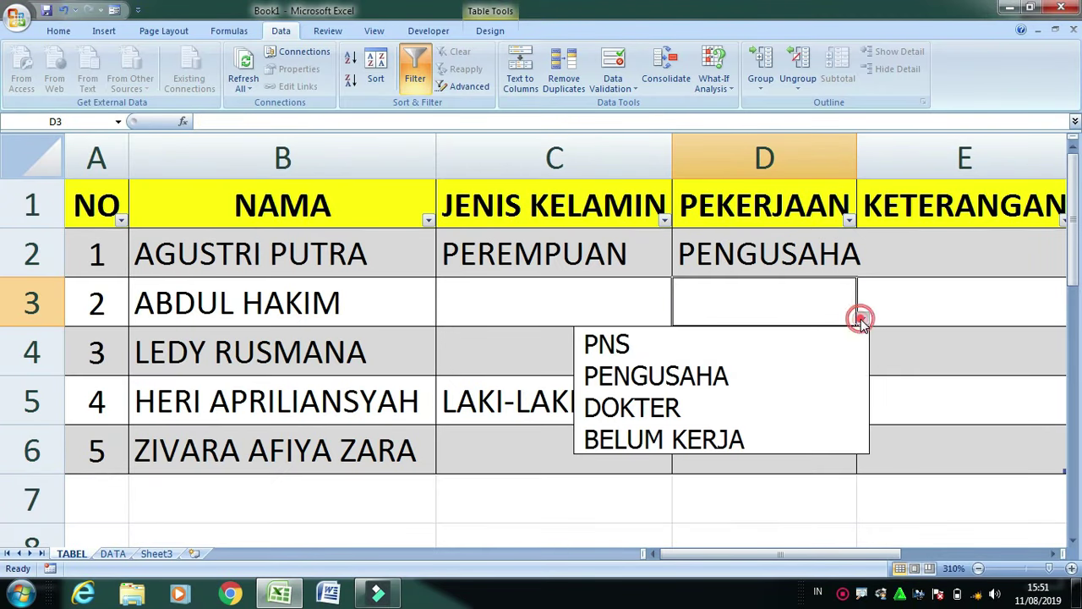
left_click(733, 363)
left_click(804, 343)
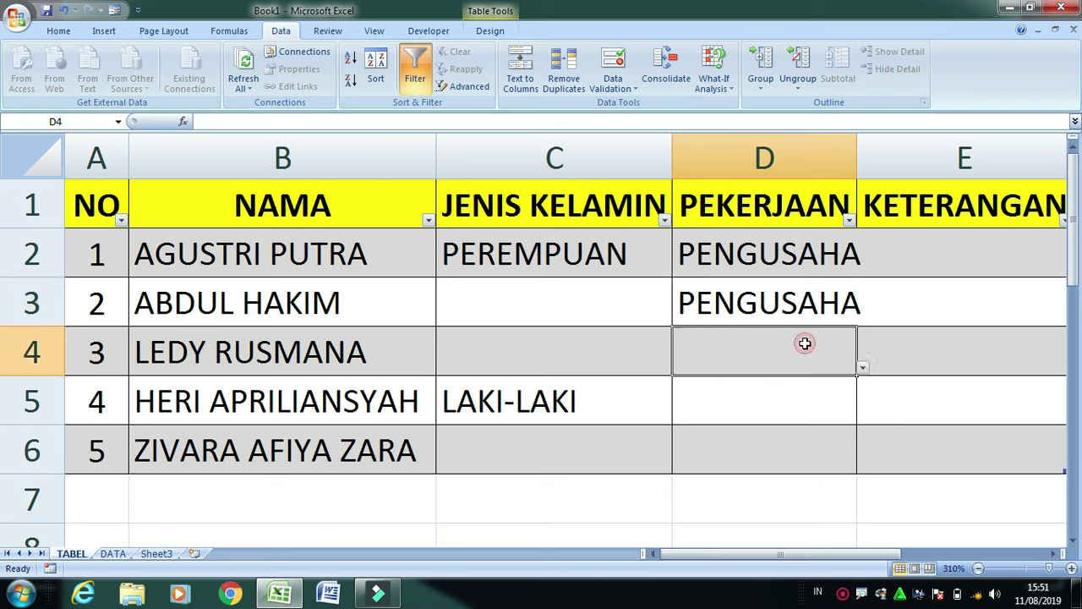
left_click(861, 365)
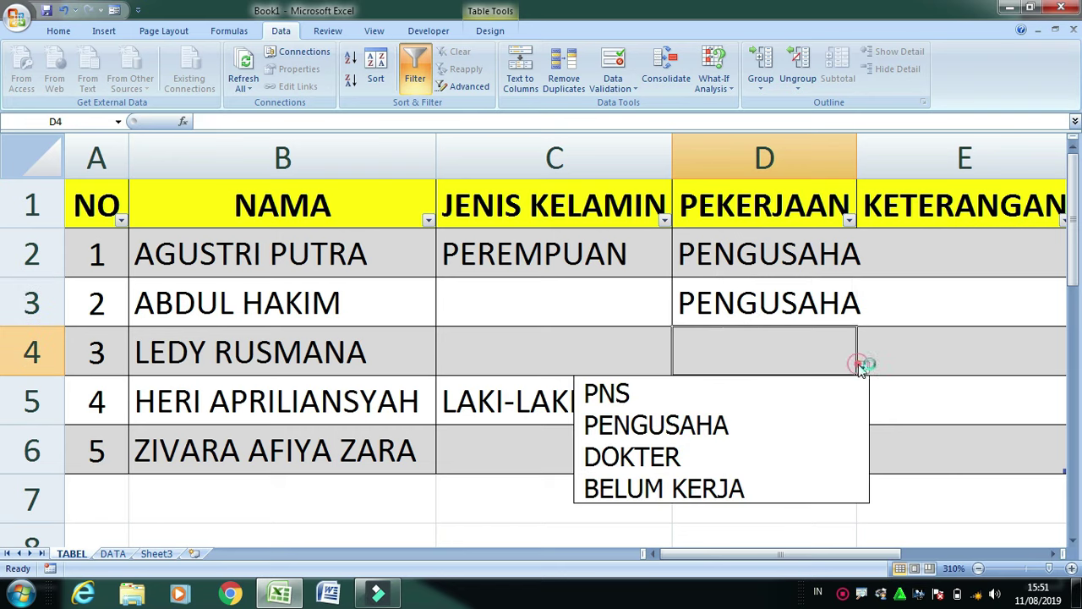
left_click(674, 423)
left_click(729, 411)
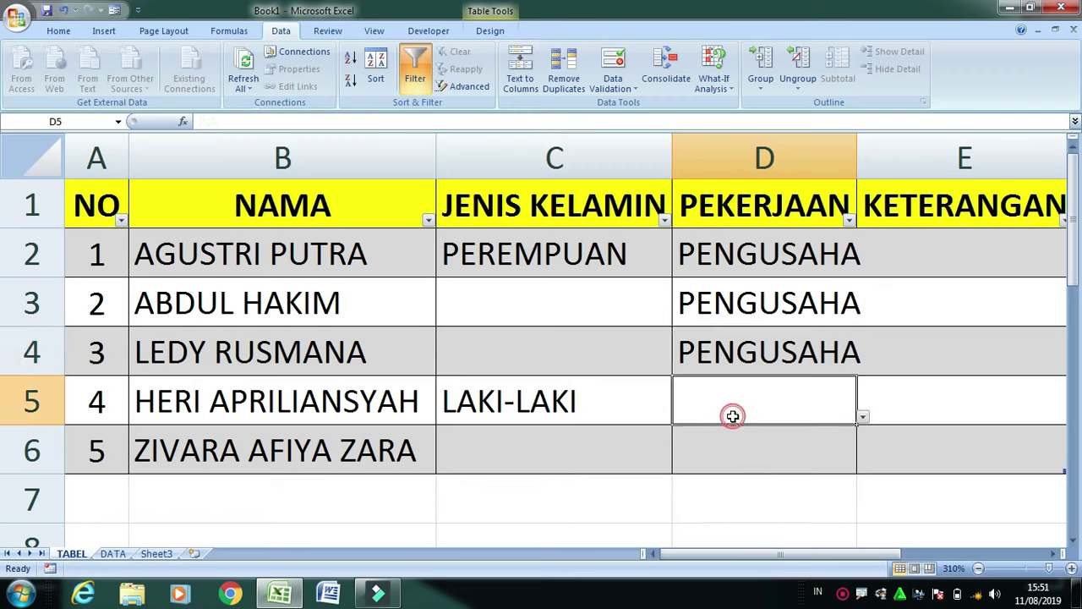
left_click(862, 416)
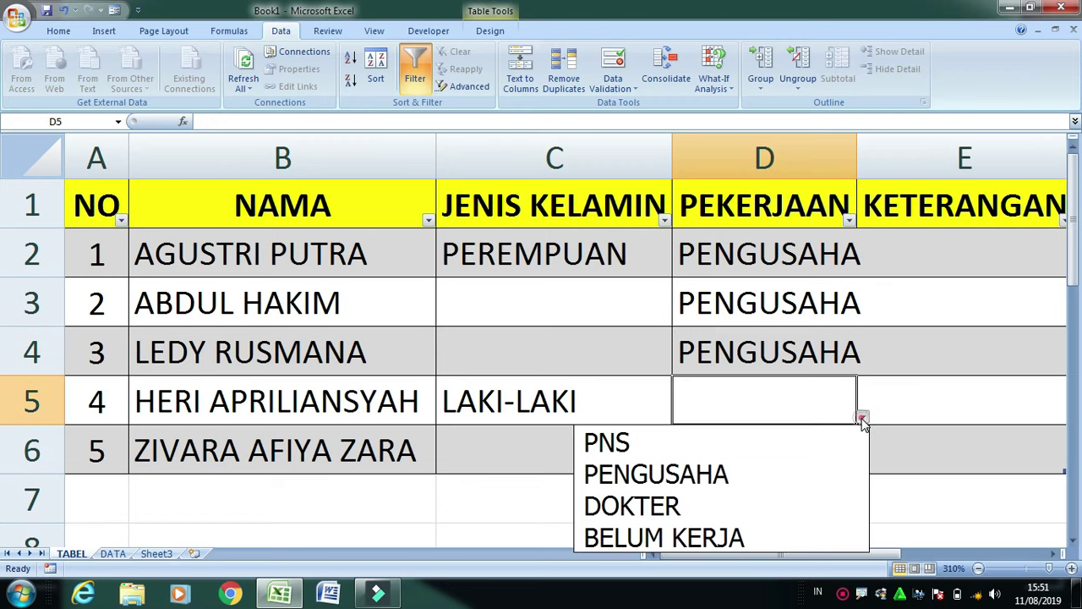
left_click(725, 502)
left_click(763, 466)
left_click(862, 467)
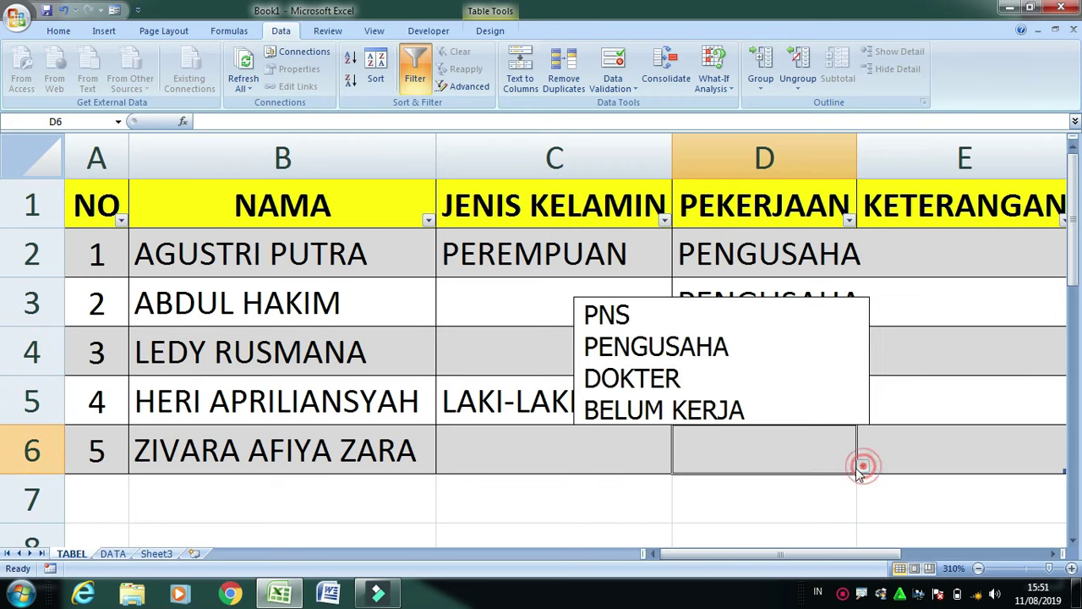
left_click(695, 414)
Set genders C3 to PEREMPUAN, C4 to LAKI-LAKI and C6 to PEREMPUAN
left_click(642, 302)
left_click(678, 318)
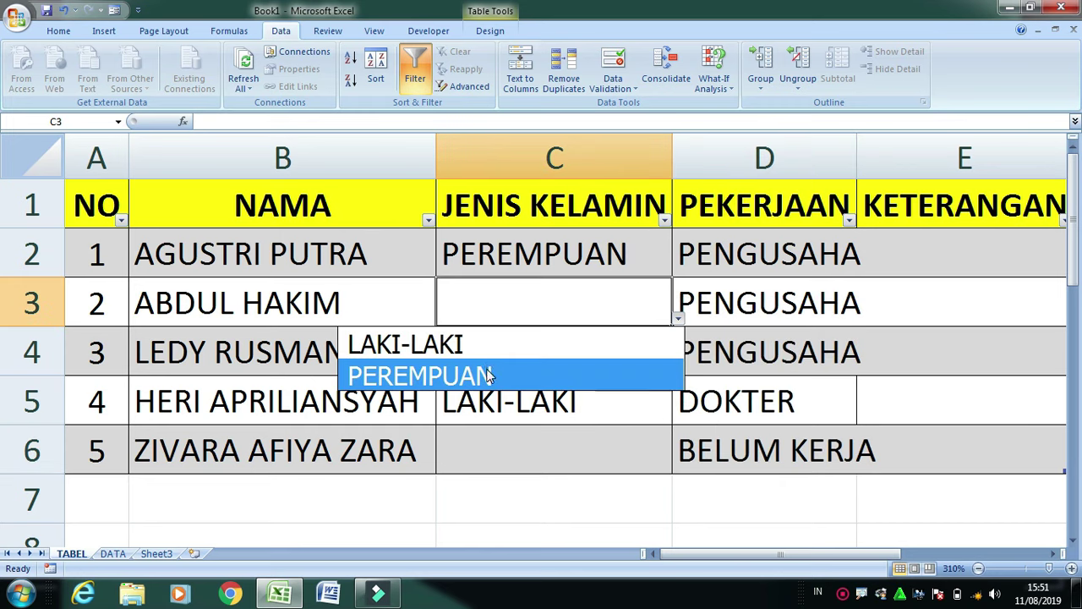
left_click(489, 376)
left_click(495, 357)
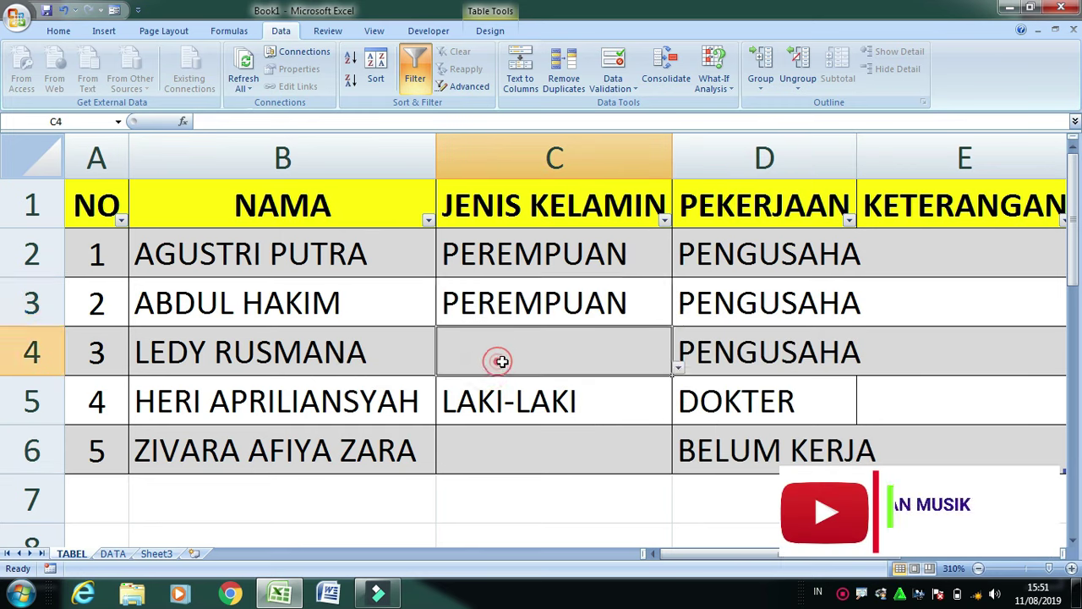
left_click(678, 369)
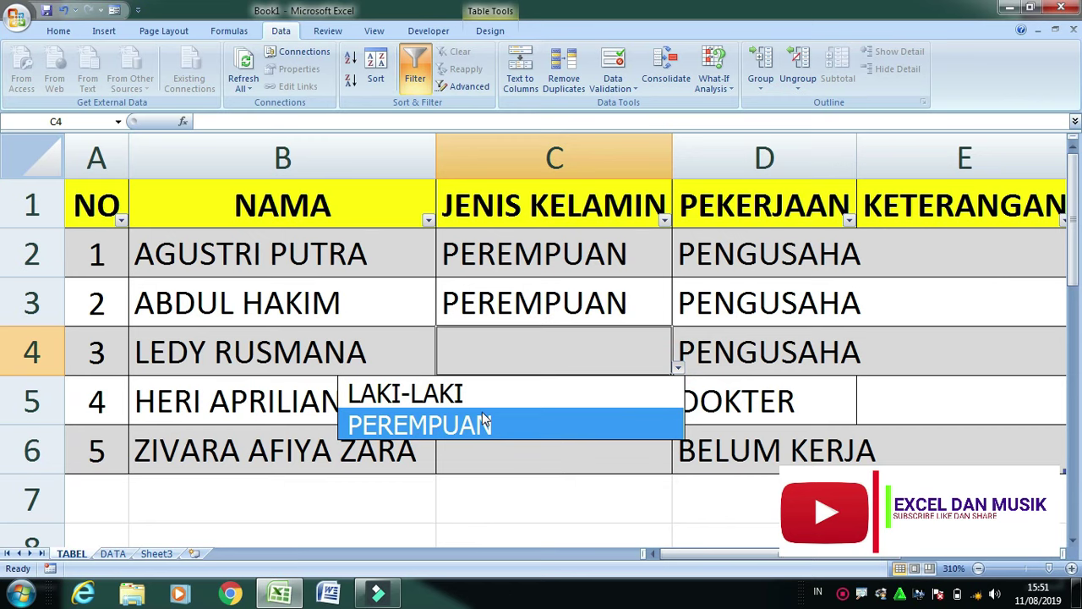
left_click(460, 393)
left_click(509, 457)
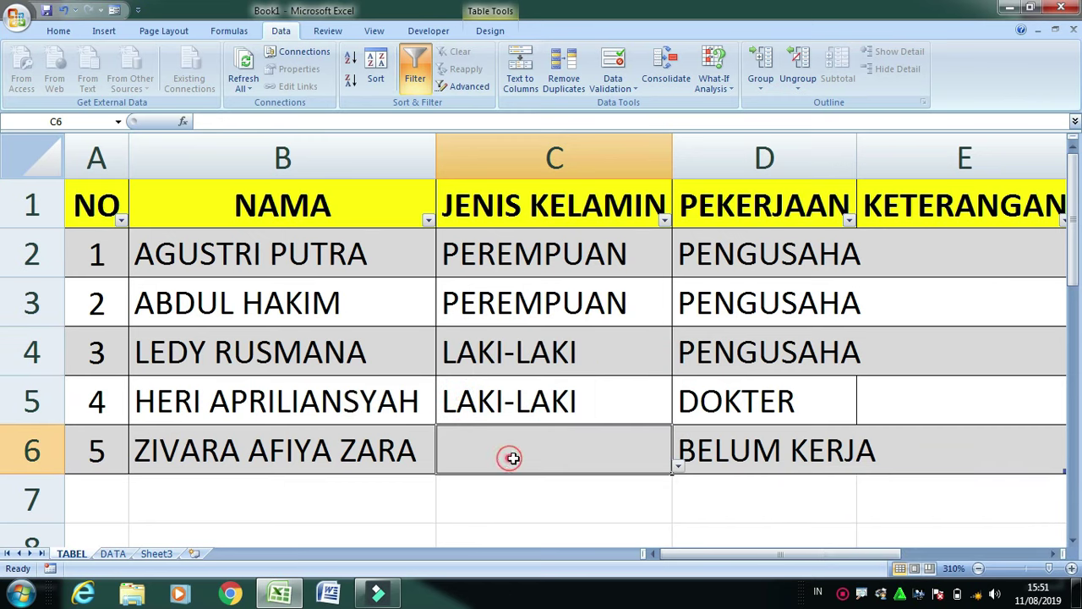
left_click(678, 466)
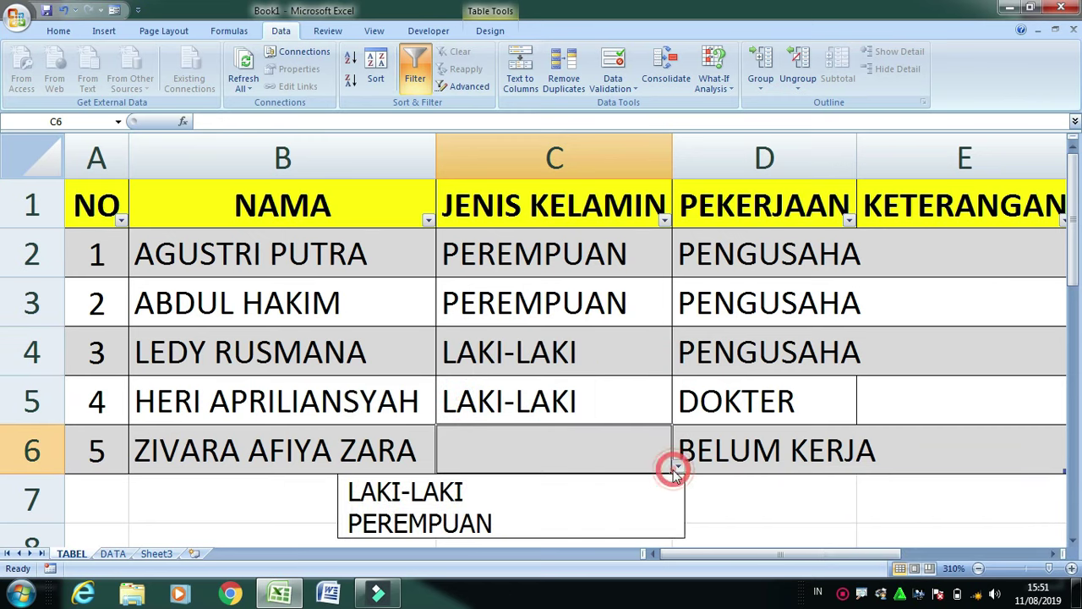
left_click(454, 521)
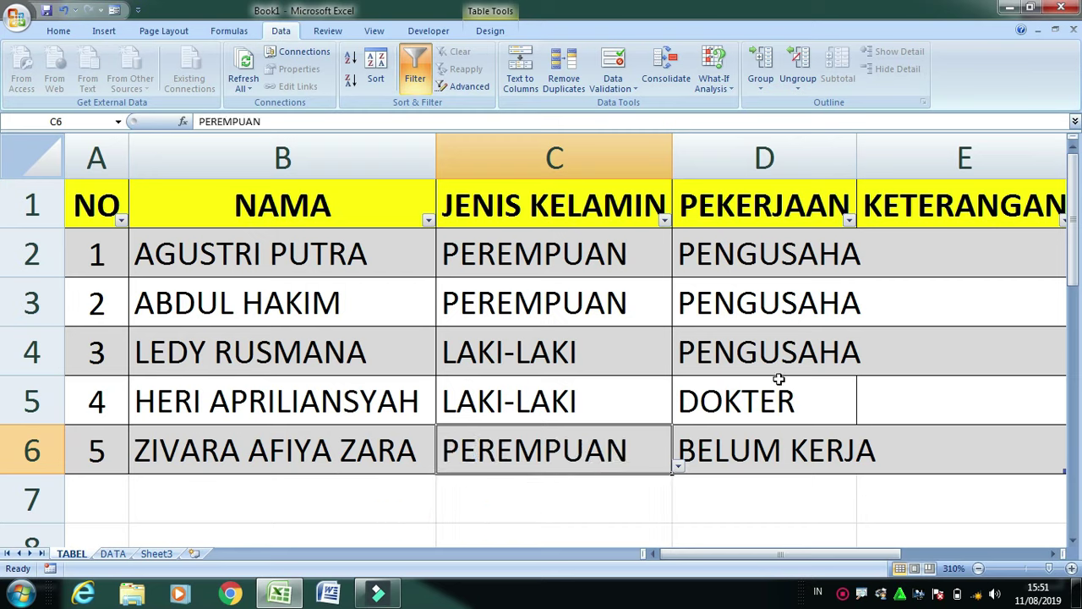